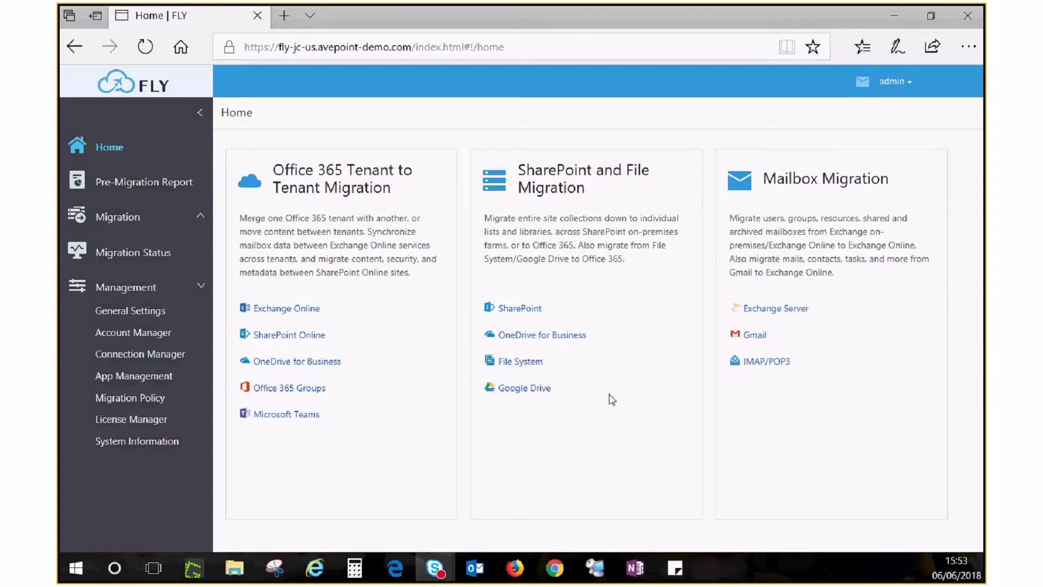
# Add app profile '11111' with the global administrator's e-mail and submit it for Microsoft authorization
pyautogui.click(168, 376)
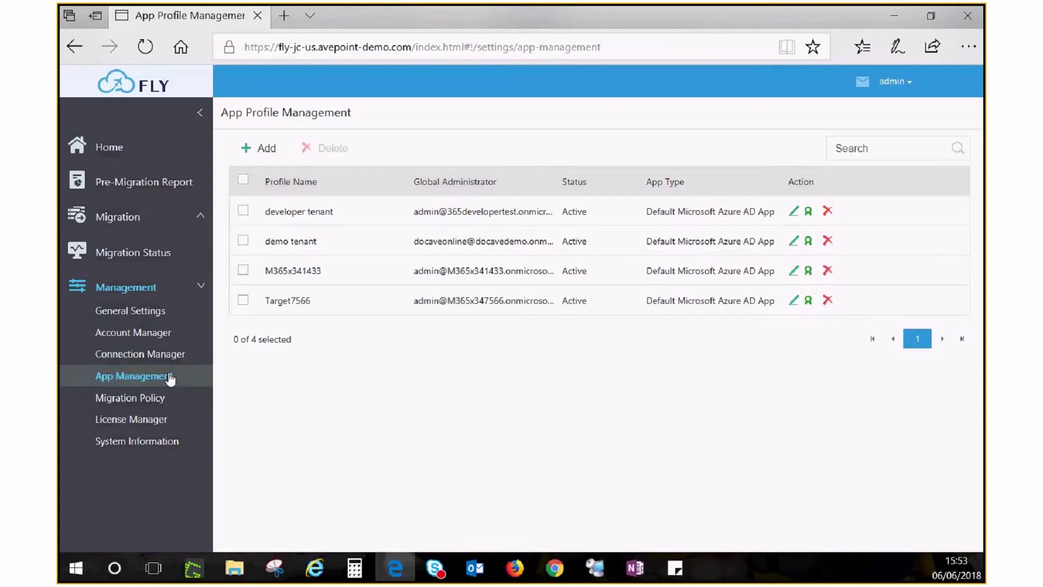
pyautogui.click(266, 148)
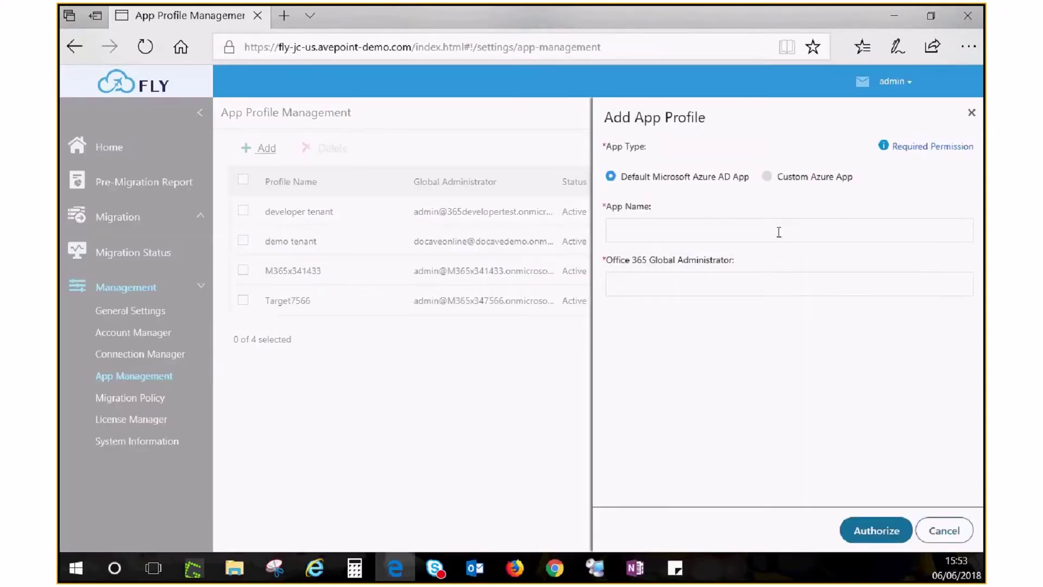
pyautogui.click(771, 233)
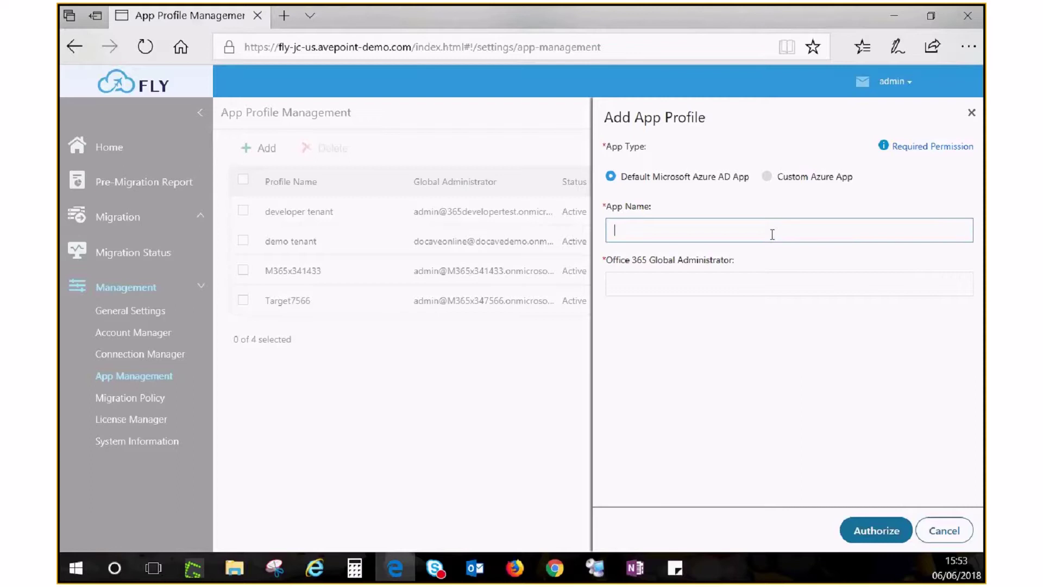
pyautogui.write('11111')
pyautogui.click(707, 286)
pyautogui.hotkey('ctrl', 'v')
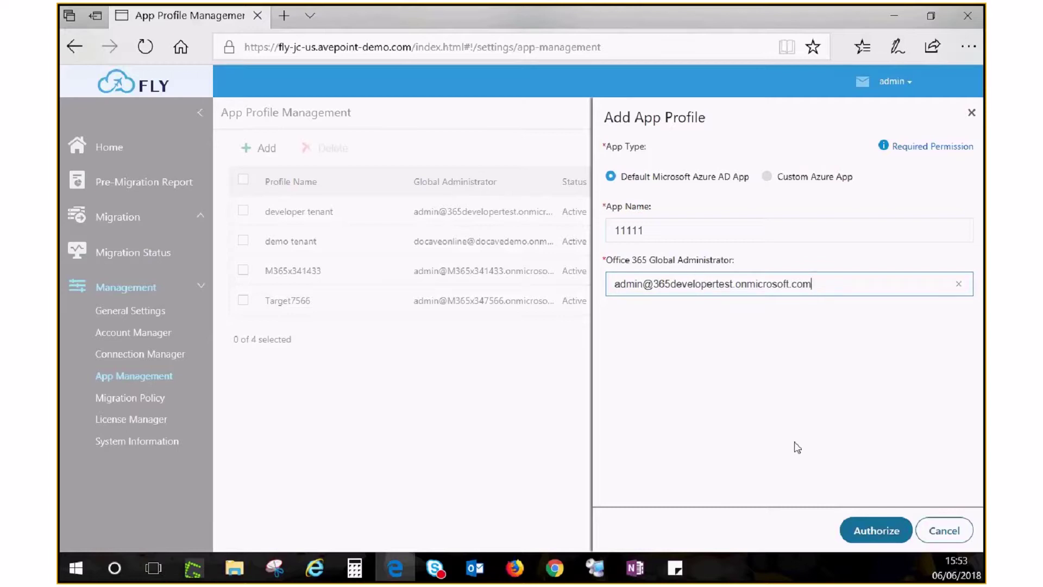
pyautogui.click(876, 531)
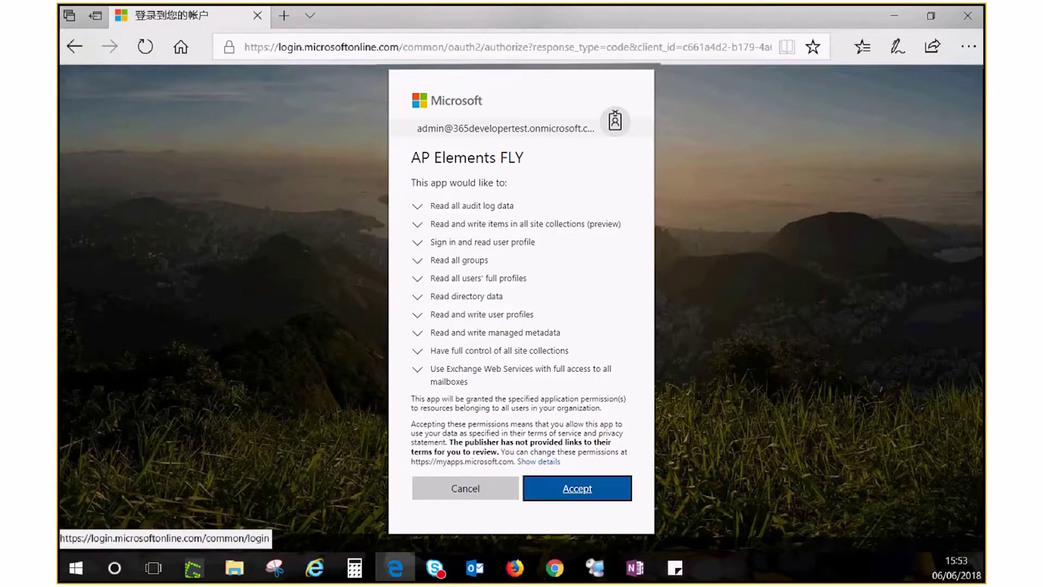
# Accept the permissions requested by AP Elements FLY so profile 11111 becomes Active
pyautogui.click(586, 489)
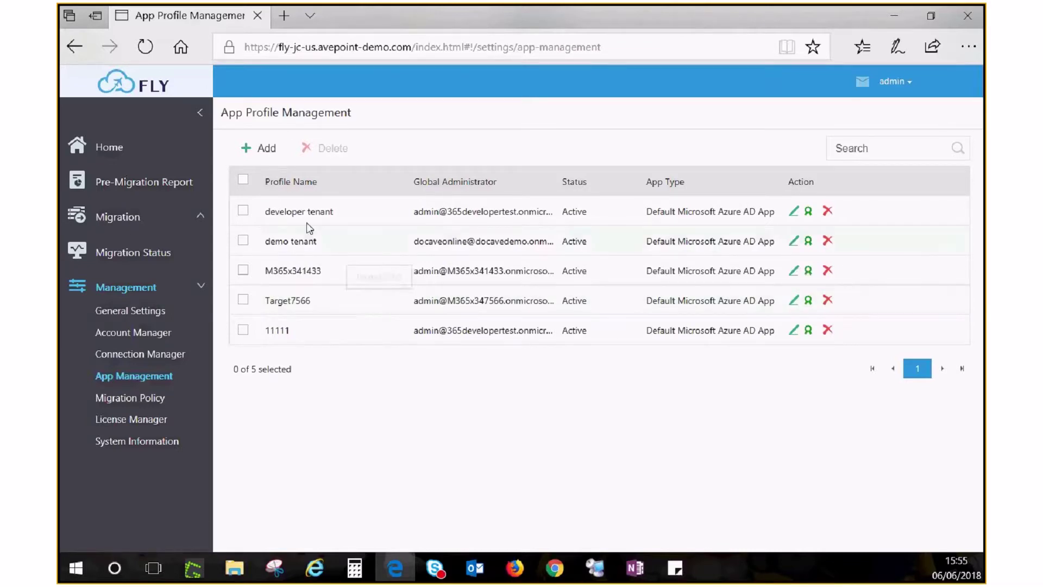
# Open Groups/Teams Migration under Migration, with Microsoft Teams as the plan type
pyautogui.click(126, 230)
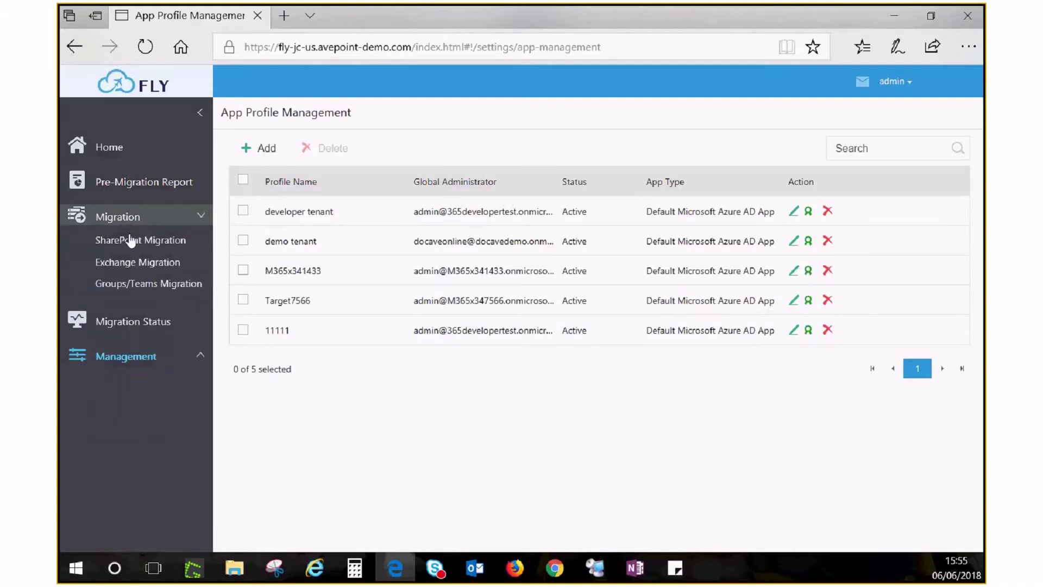
pyautogui.click(136, 287)
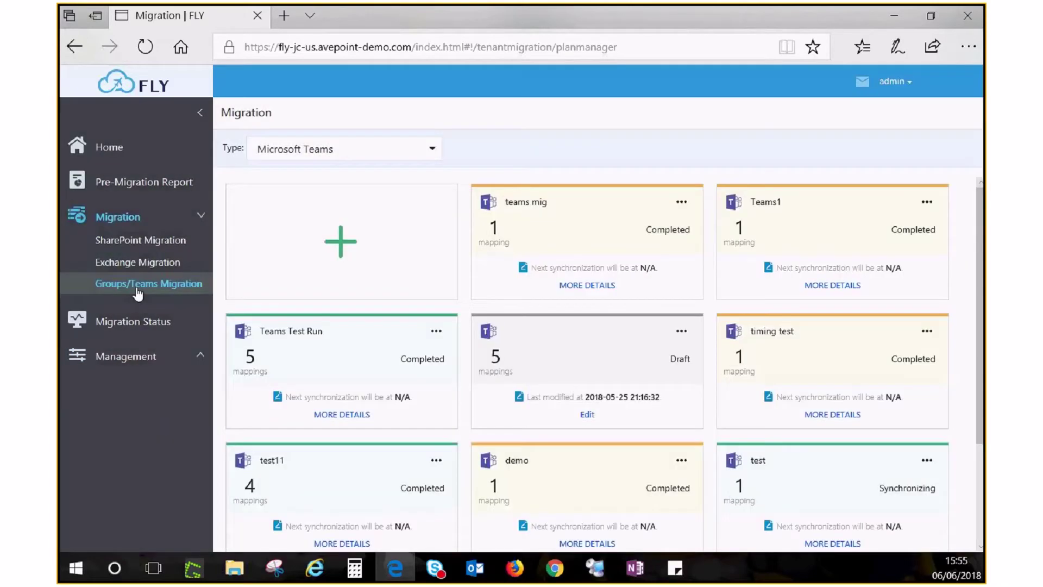
pyautogui.click(433, 150)
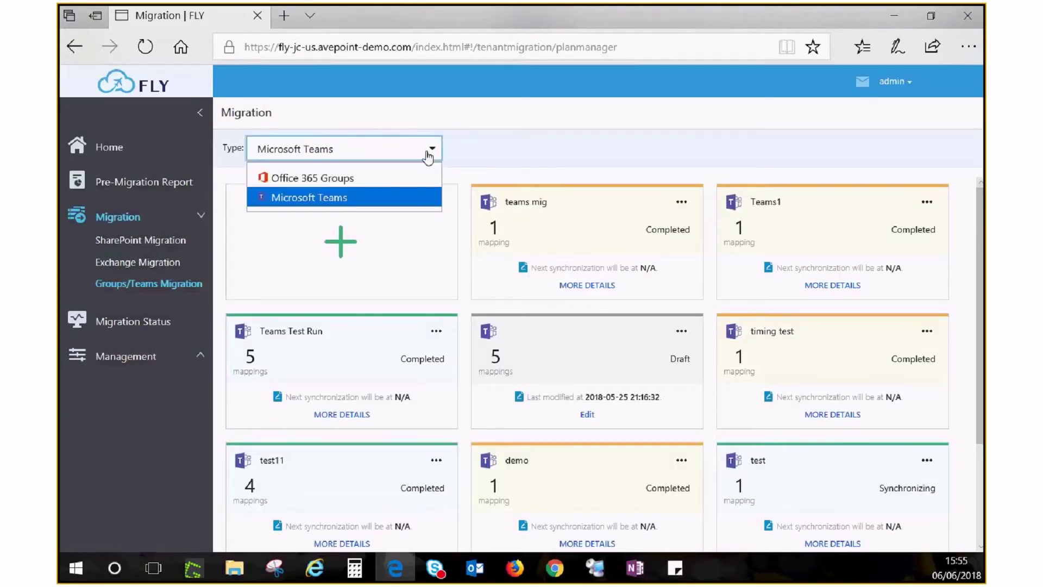
pyautogui.click(305, 201)
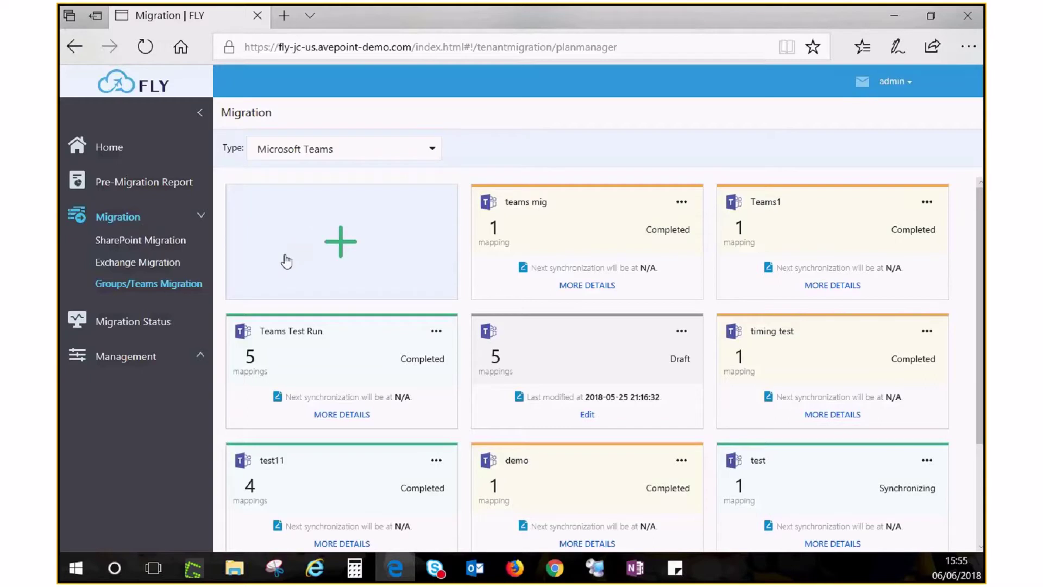
# Start a new plan with the developer tenant as source and destination, reaching Planning
pyautogui.click(338, 248)
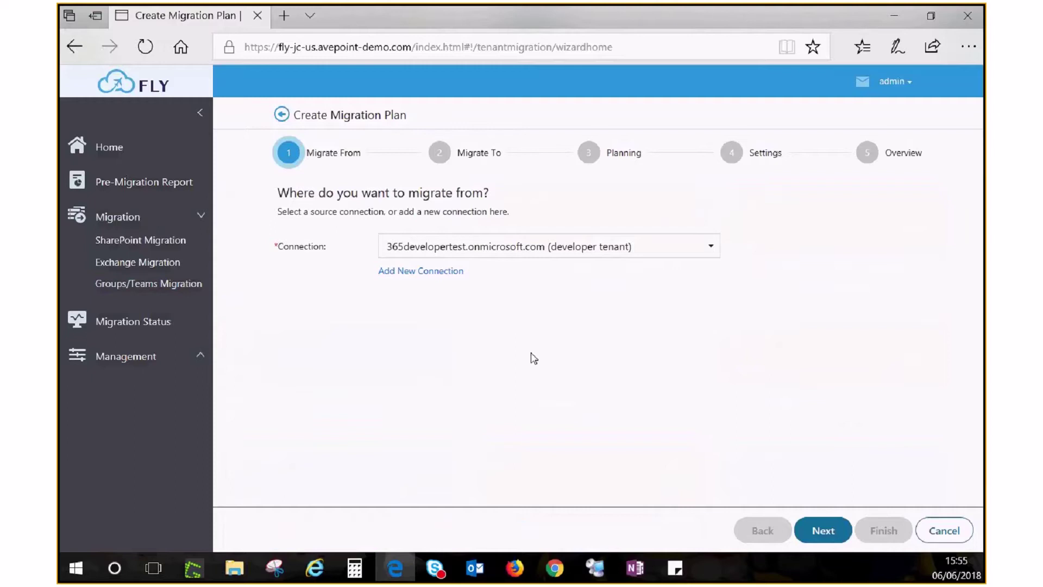
pyautogui.click(712, 253)
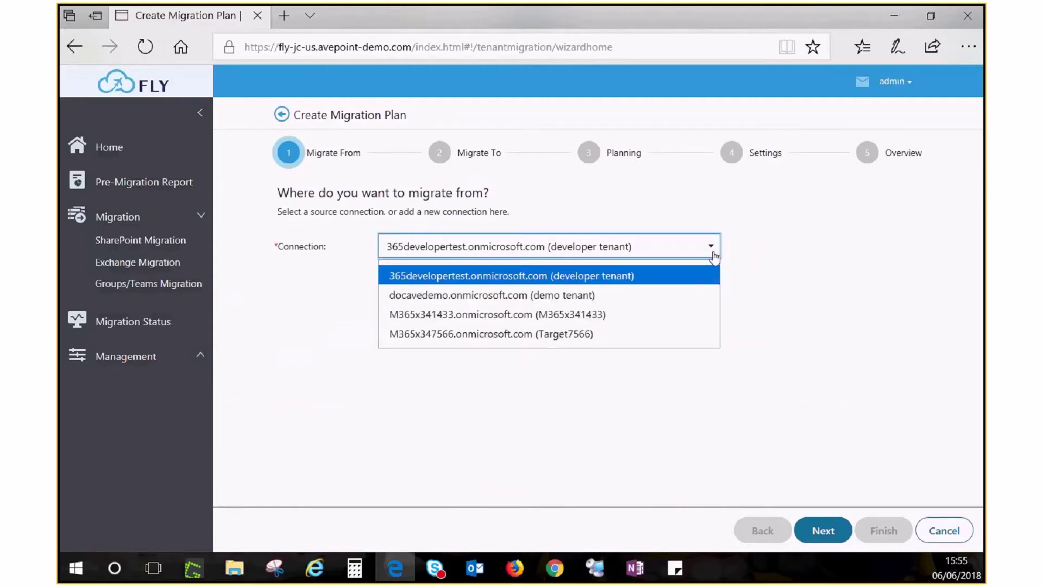
pyautogui.click(897, 365)
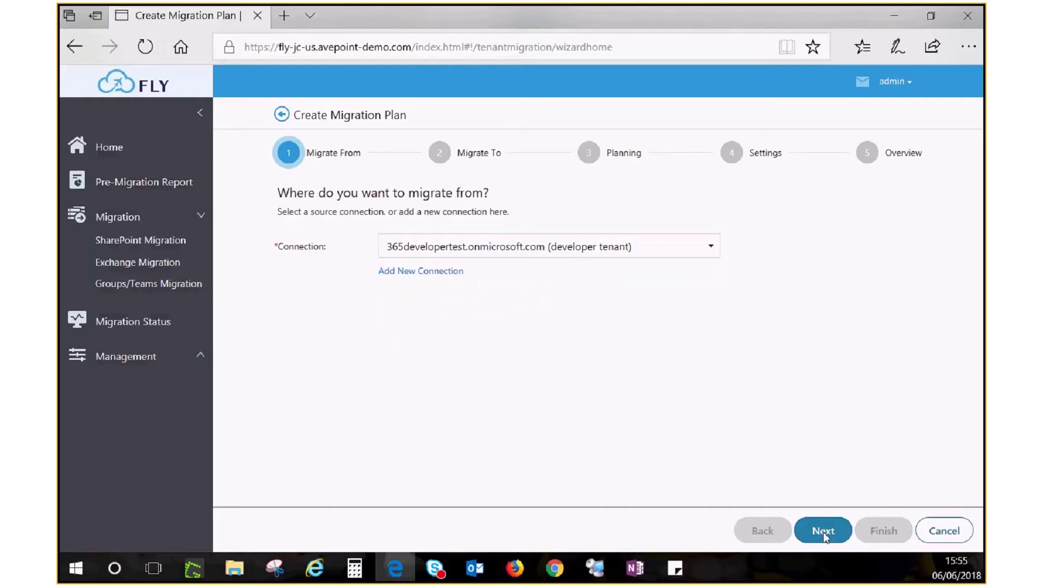
pyautogui.click(823, 531)
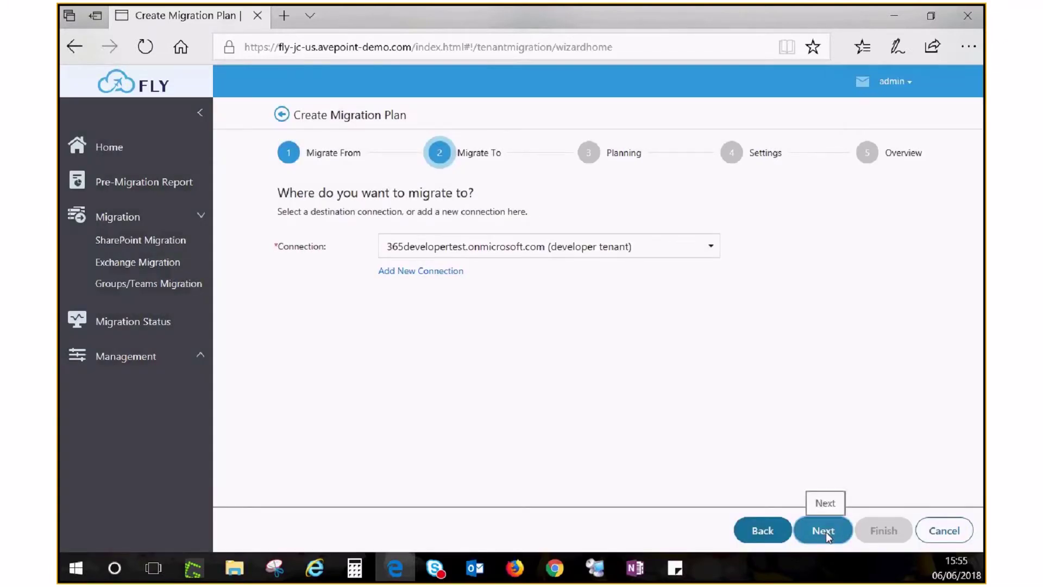
pyautogui.click(826, 532)
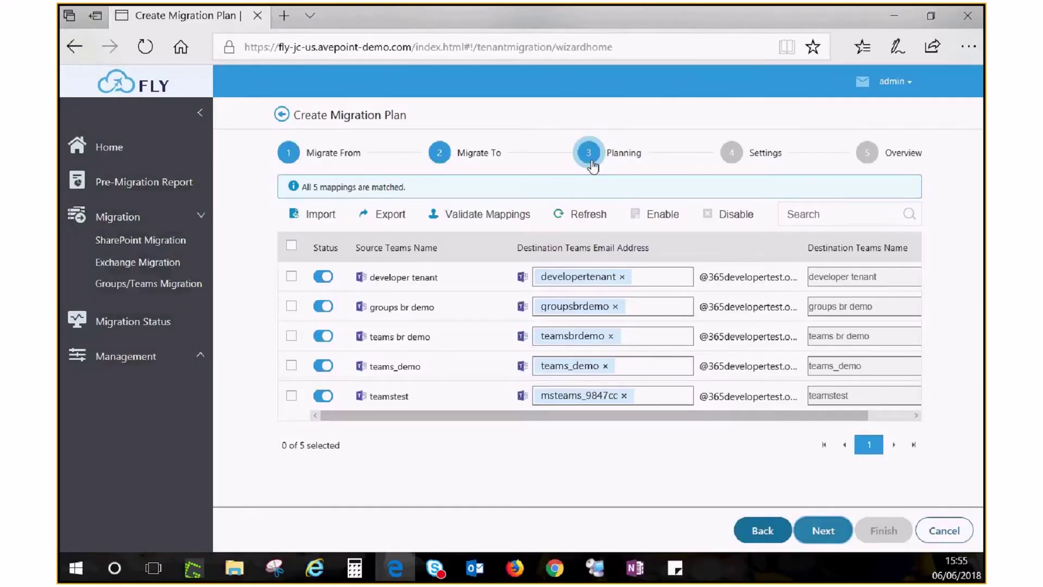
# Re-commit the developertenant destination alias, then select and re-enable all five Teams mappings
pyautogui.click(198, 113)
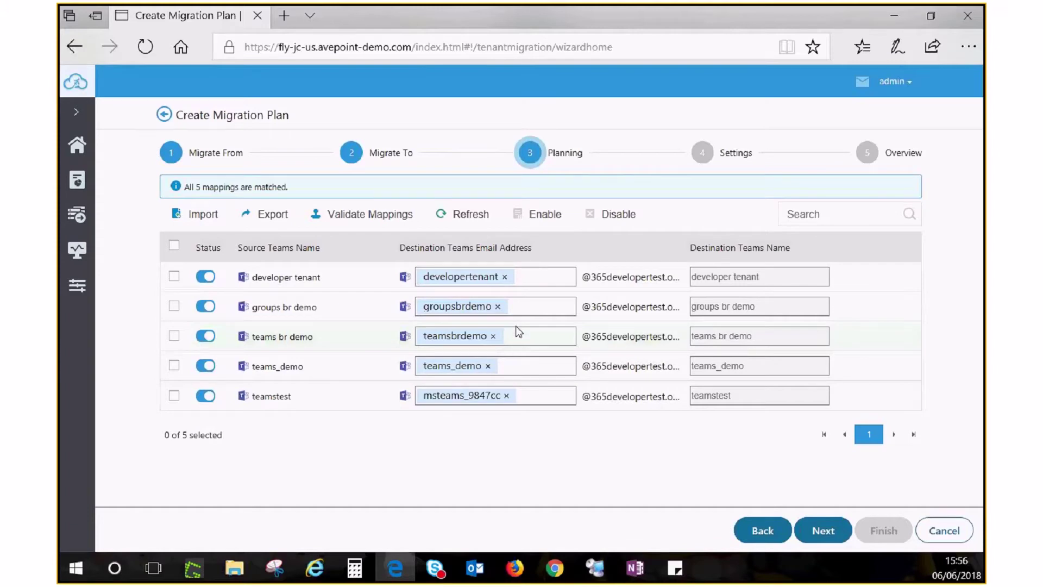
pyautogui.click(507, 277)
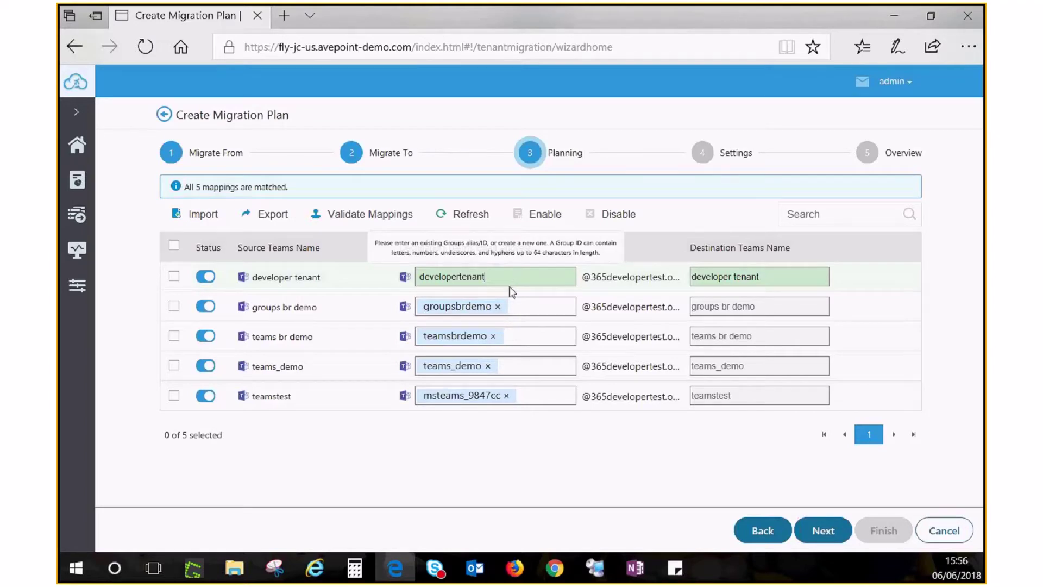
pyautogui.click(203, 277)
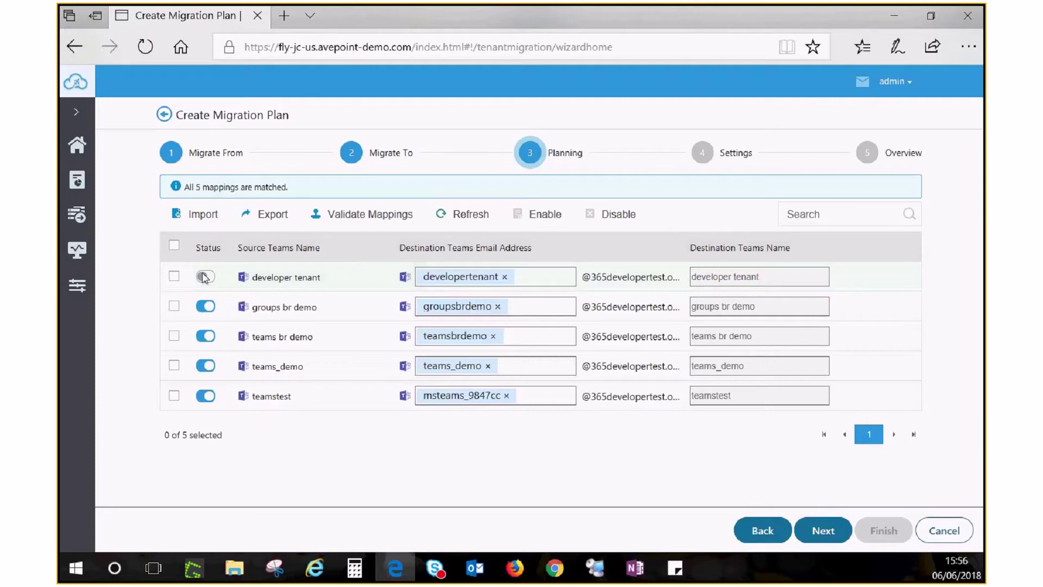
pyautogui.click(174, 246)
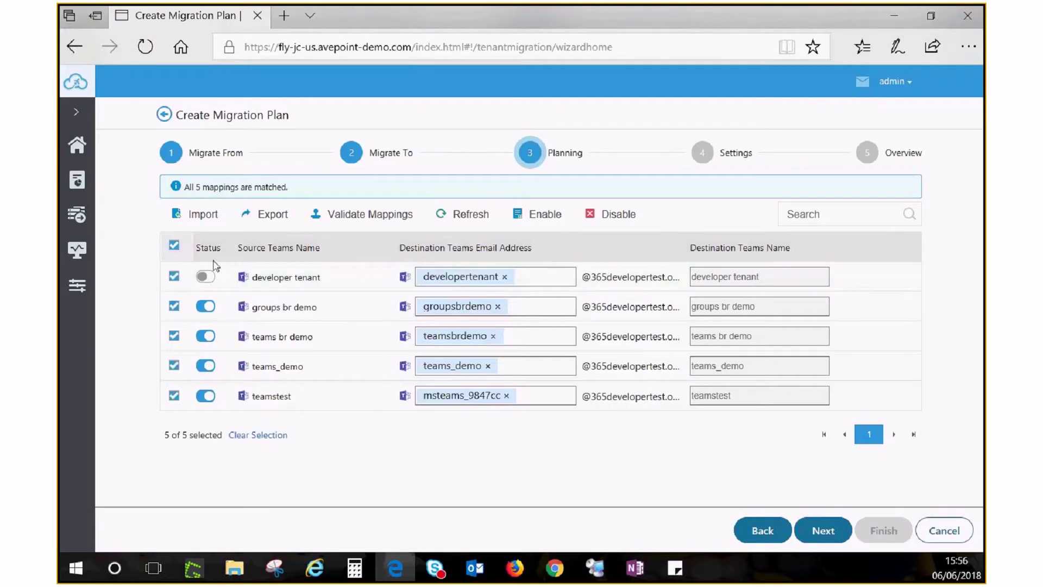
pyautogui.click(618, 215)
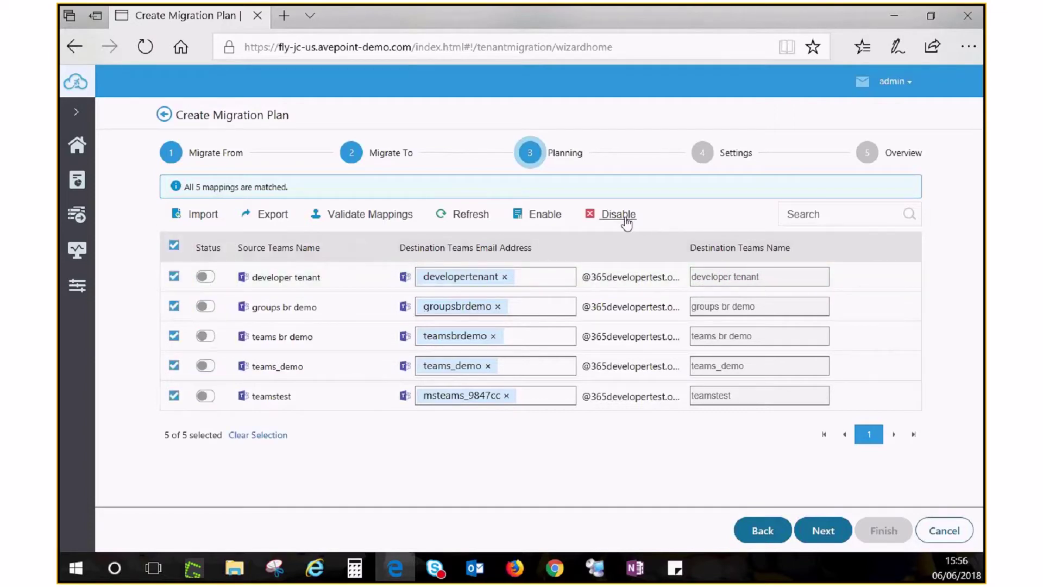
pyautogui.click(545, 217)
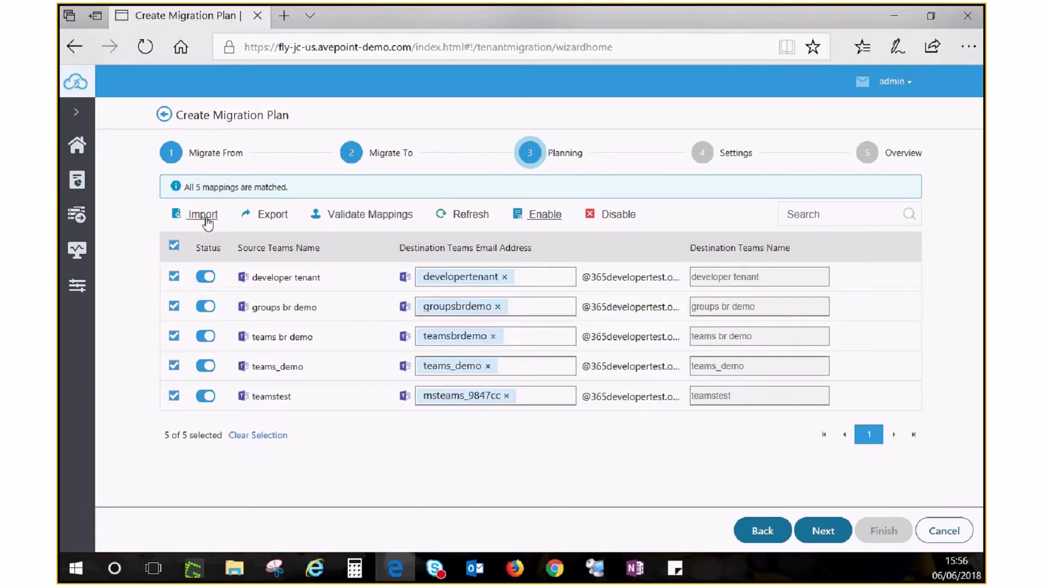
pyautogui.click(829, 528)
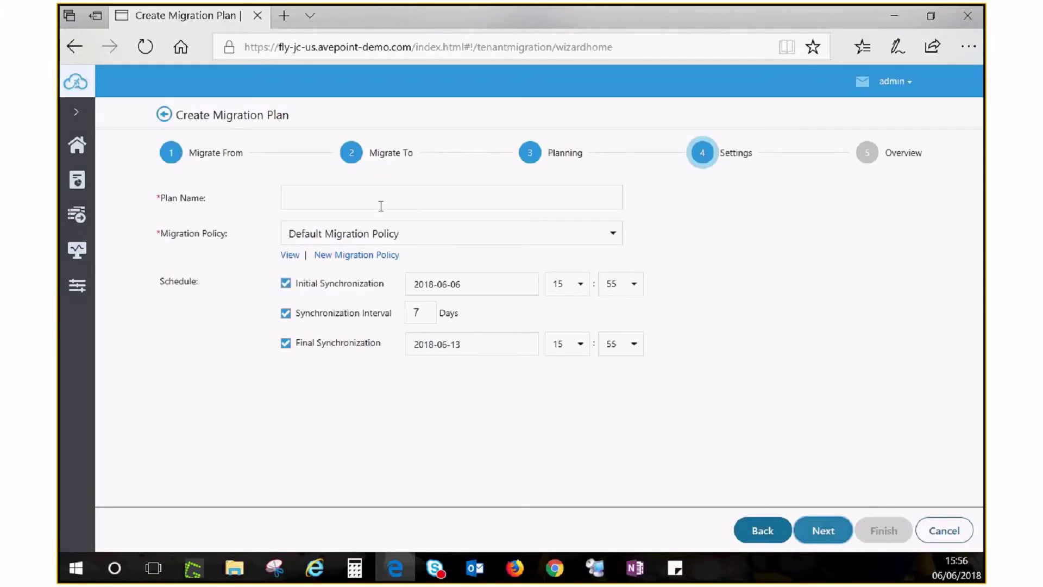
pyautogui.click(381, 205)
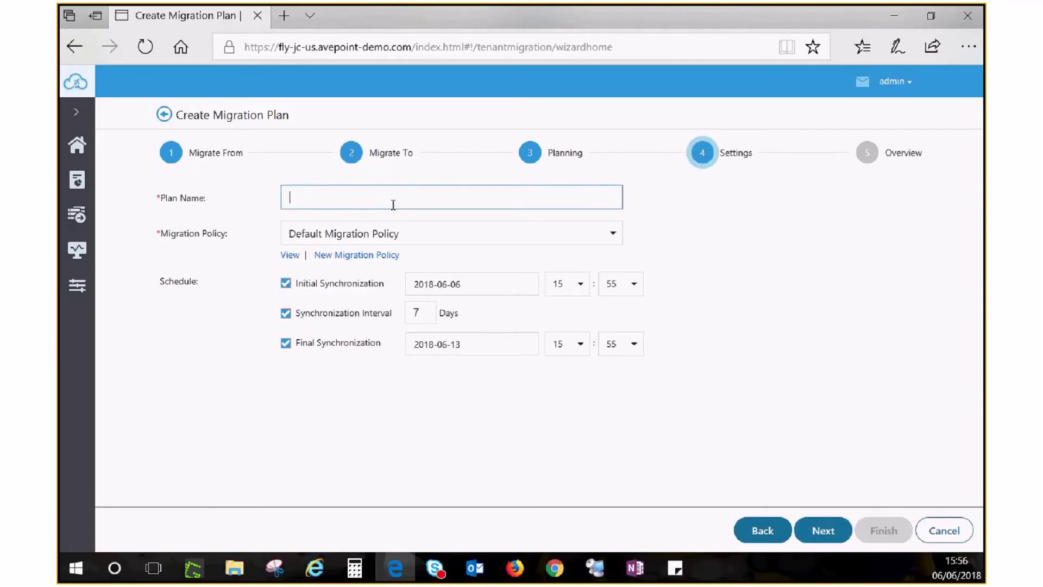
pyautogui.write('11111')
pyautogui.click(289, 256)
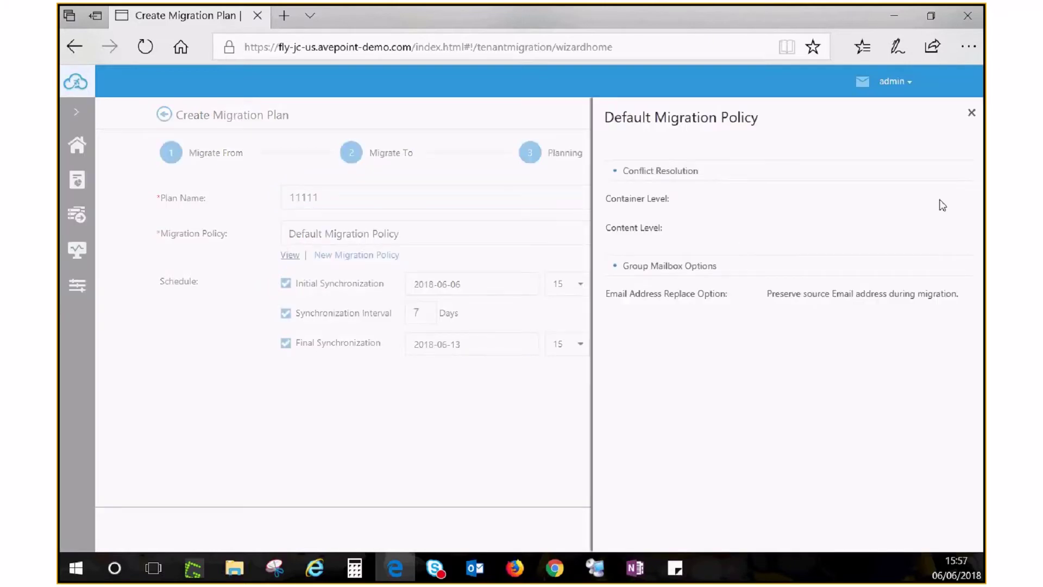
pyautogui.click(970, 117)
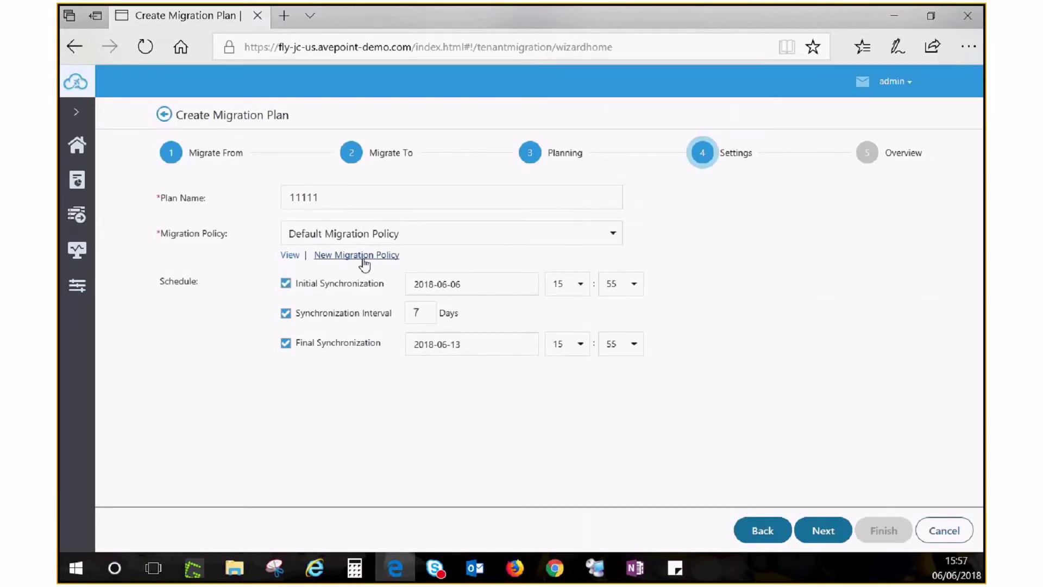
# Save a new migration policy named '111111' with the default Merge container and Overwrite content settings
pyautogui.click(357, 256)
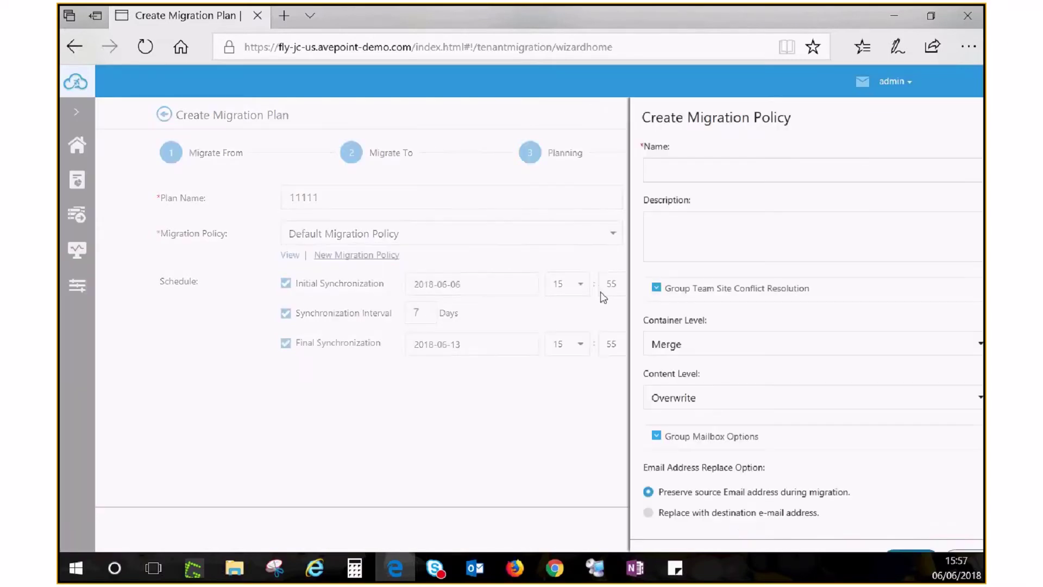
pyautogui.click(740, 170)
pyautogui.write('11')
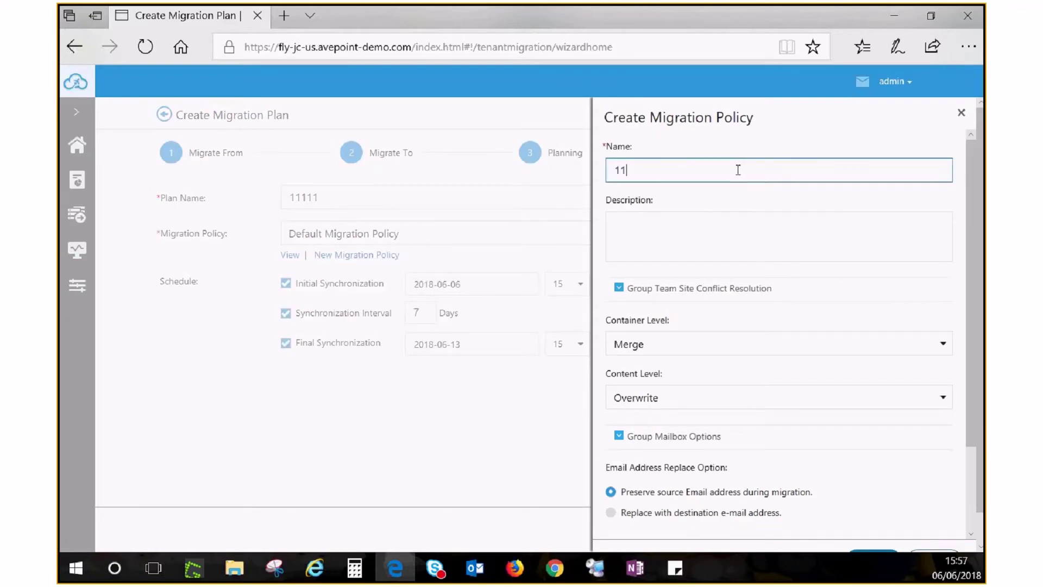
pyautogui.write('1111')
pyautogui.scroll(-1, 775, 323)
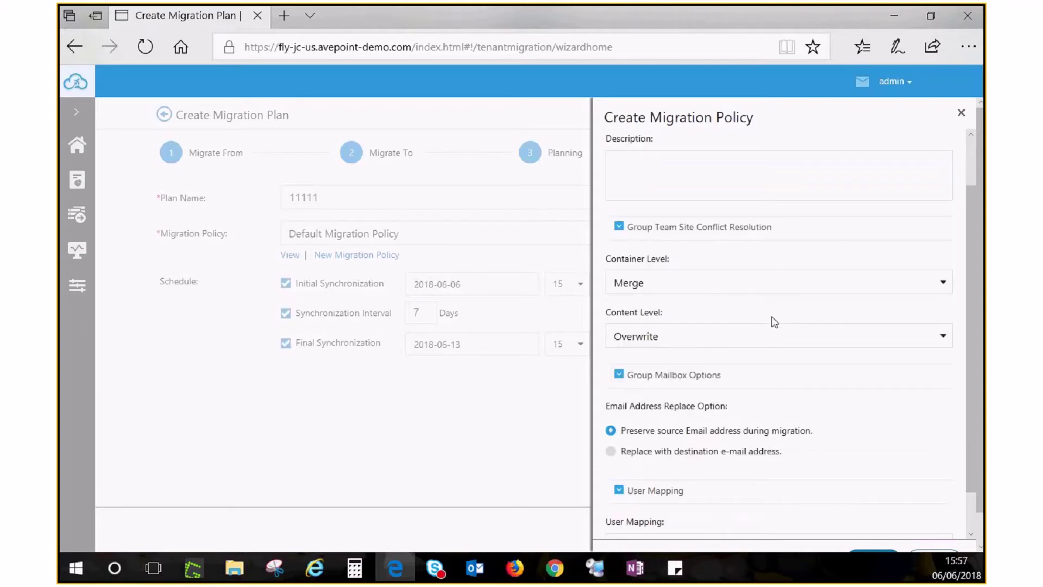
pyautogui.scroll(-1, 777, 332)
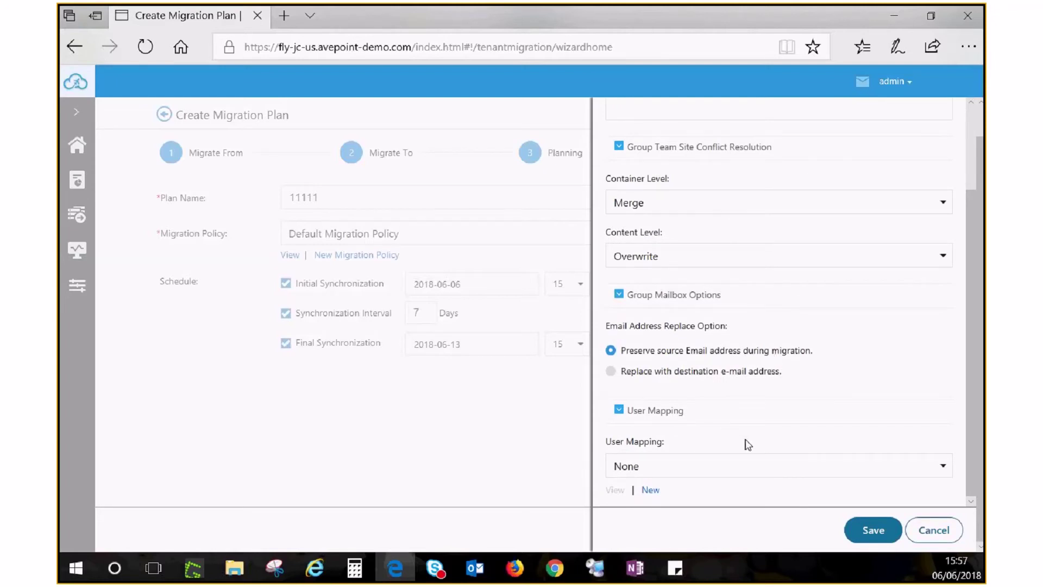
pyautogui.click(871, 532)
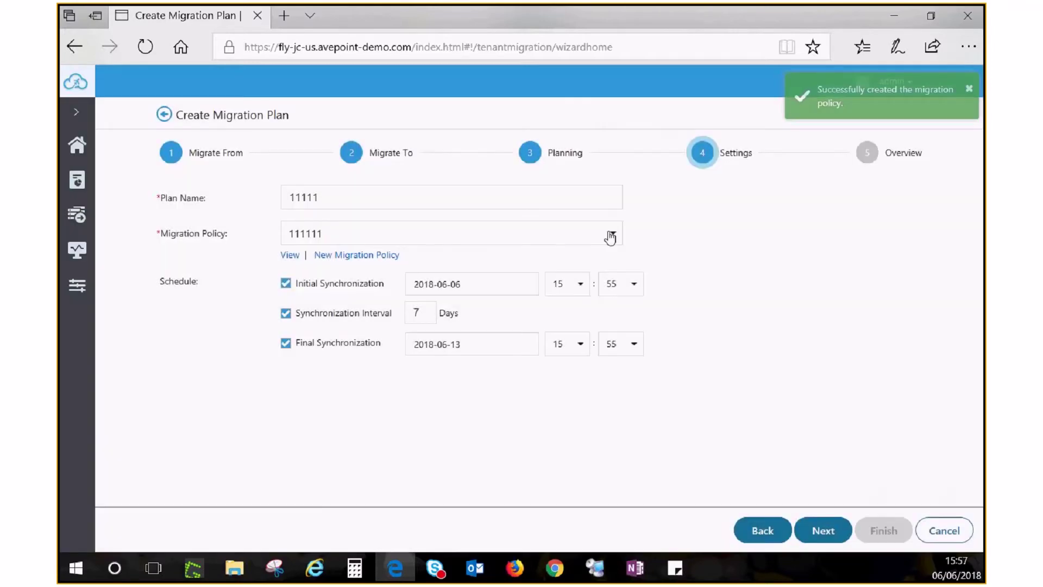
# Assign policy 111111 with initial sync on 2018-06-09 and final sync on 2018-06-23
pyautogui.click(610, 236)
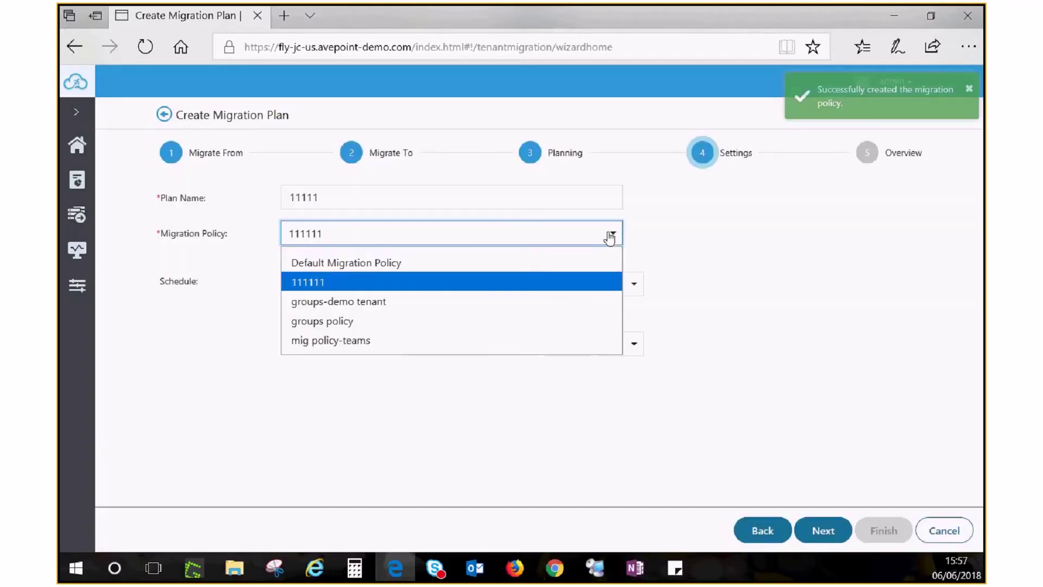
pyautogui.click(550, 282)
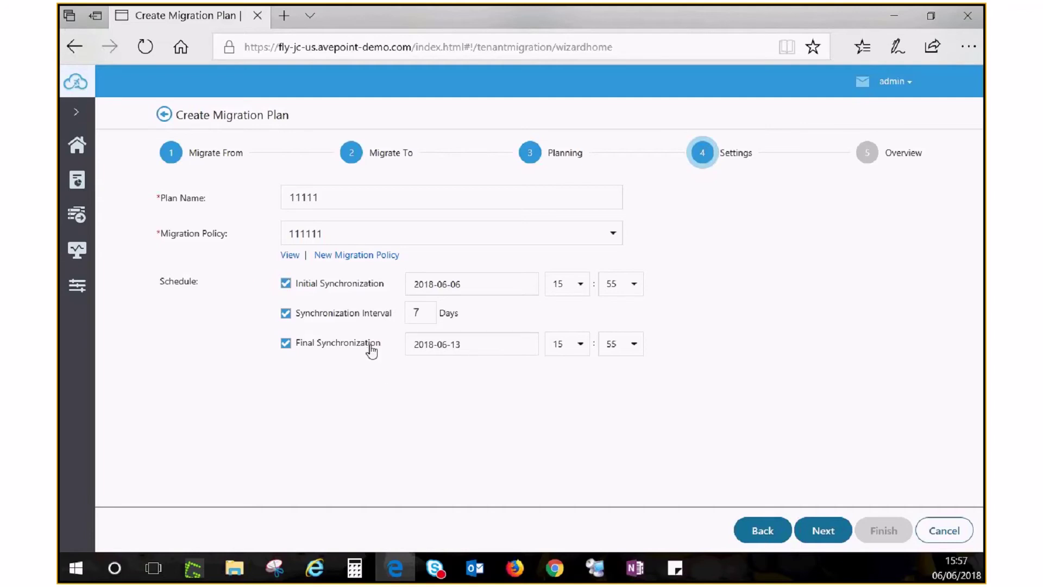
pyautogui.click(464, 285)
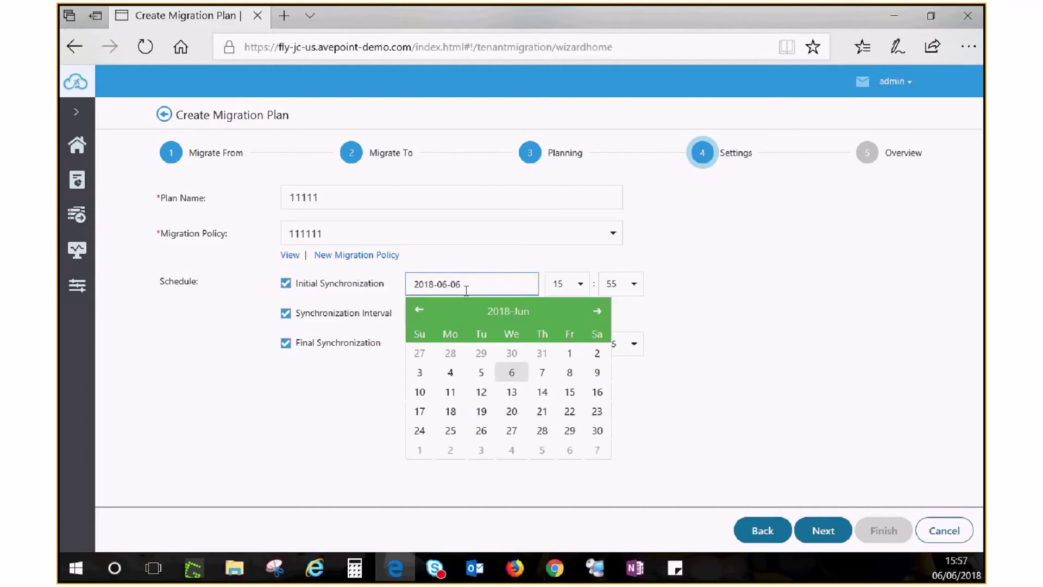
pyautogui.click(599, 371)
pyautogui.click(450, 345)
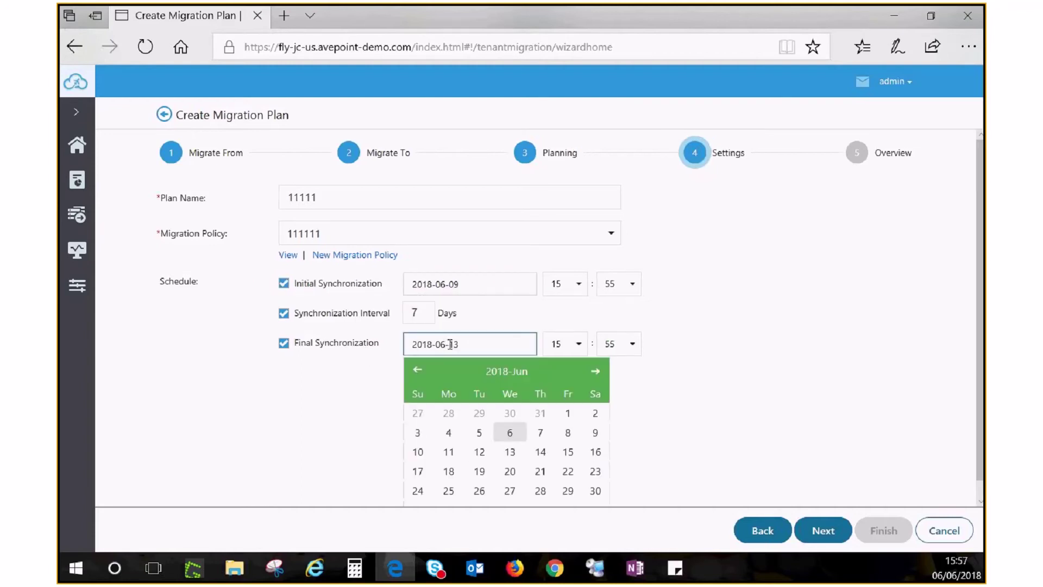
pyautogui.click(596, 471)
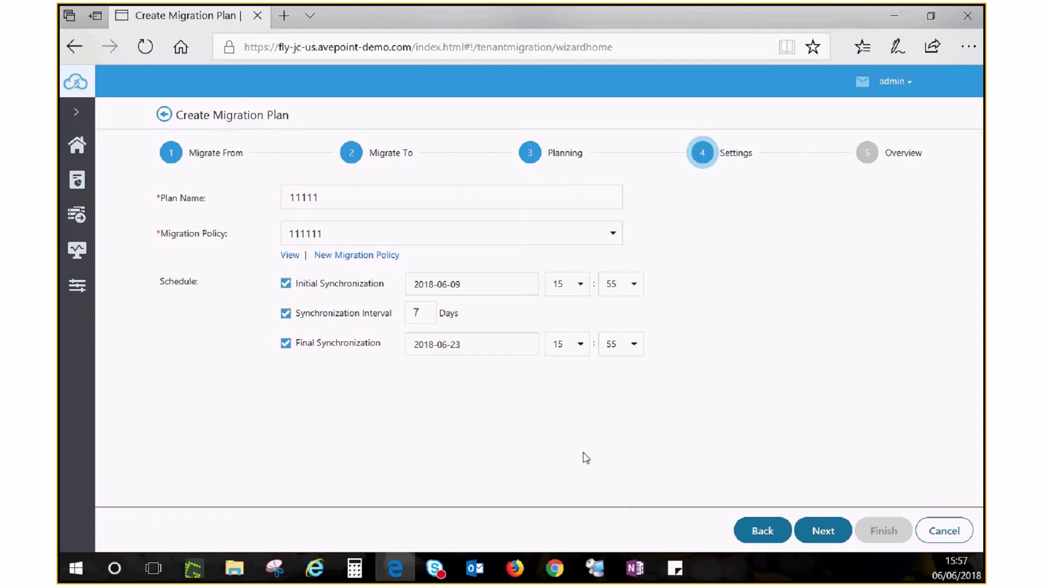
pyautogui.click(825, 534)
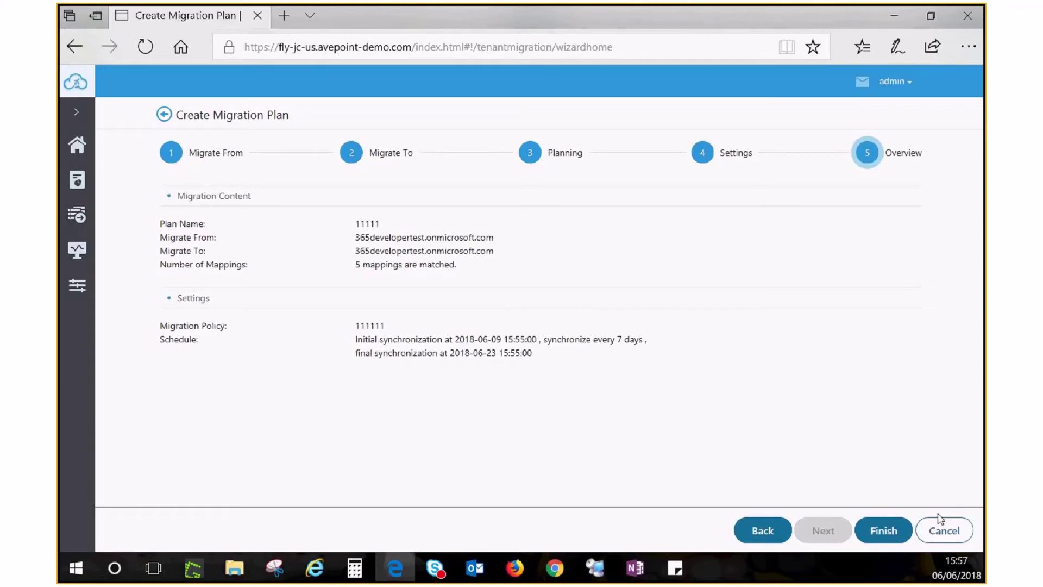
# Finish plan 11111 from the Overview and expand the left navigation bar
pyautogui.click(884, 532)
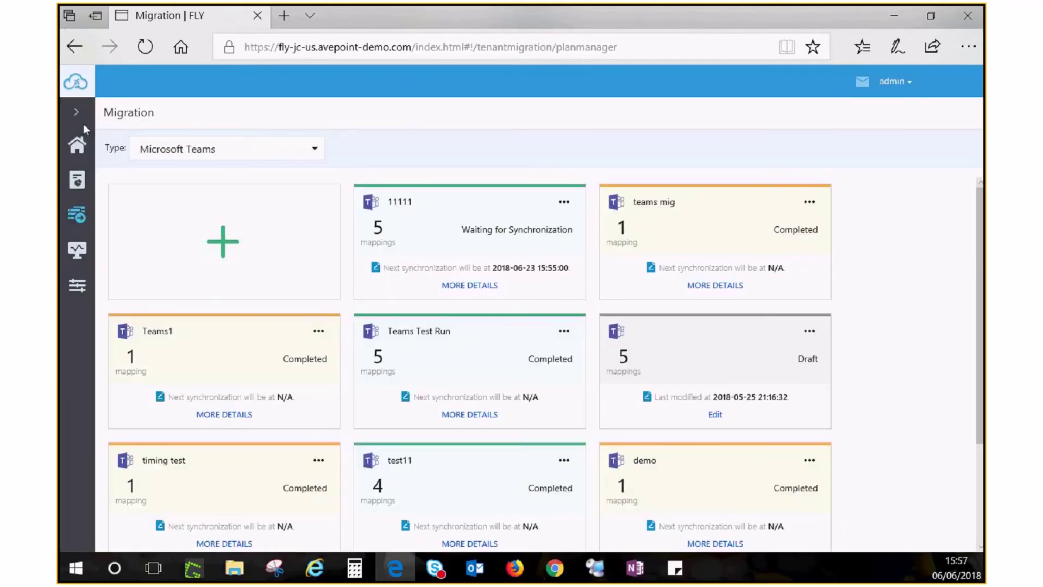
pyautogui.click(84, 124)
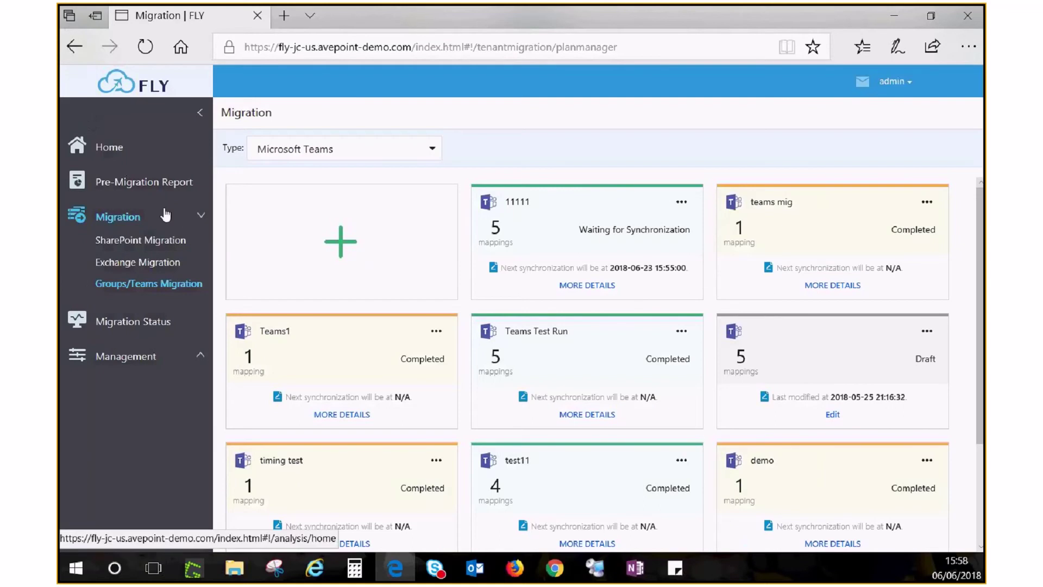
# Go to Migration Status and briefly expand, then collapse, the summary charts
pyautogui.click(134, 325)
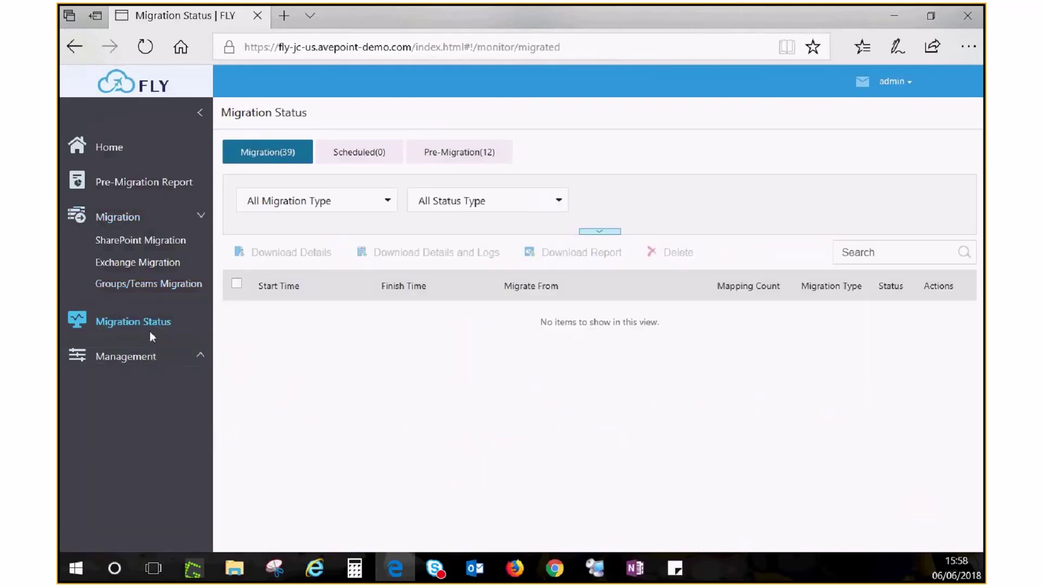
pyautogui.click(594, 231)
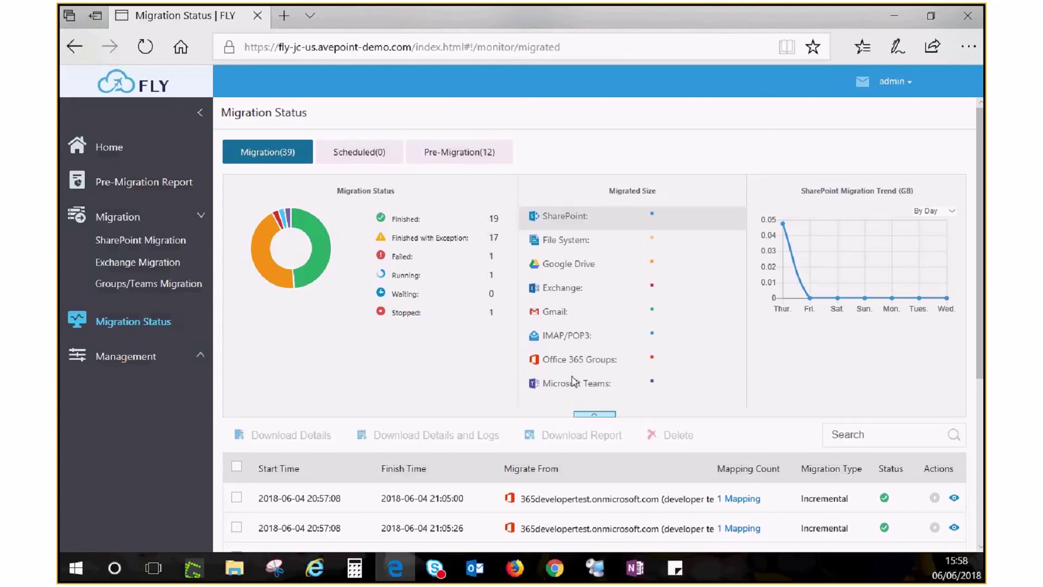
pyautogui.click(595, 414)
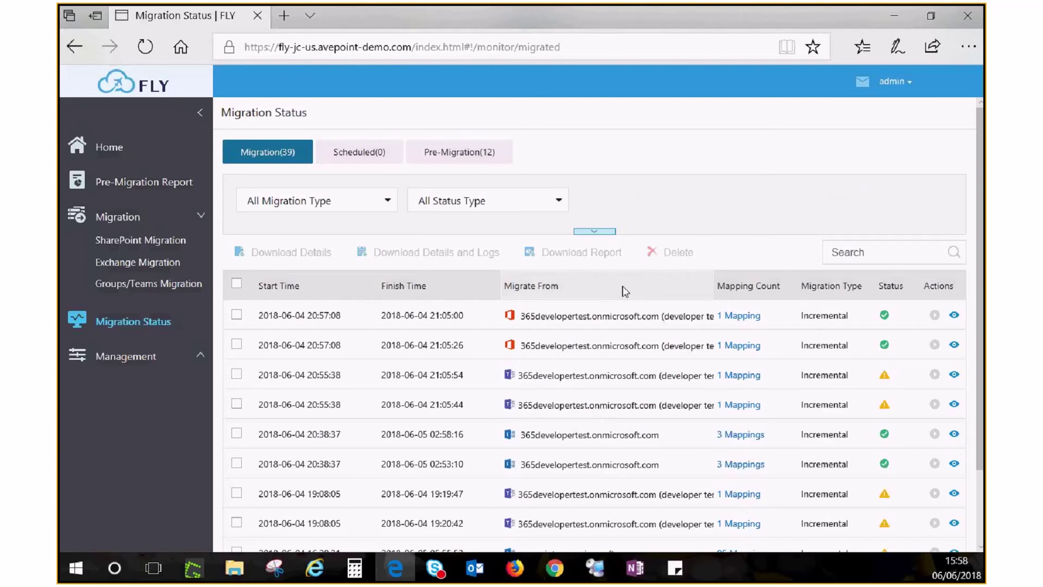
pyautogui.scroll(-2, 710, 341)
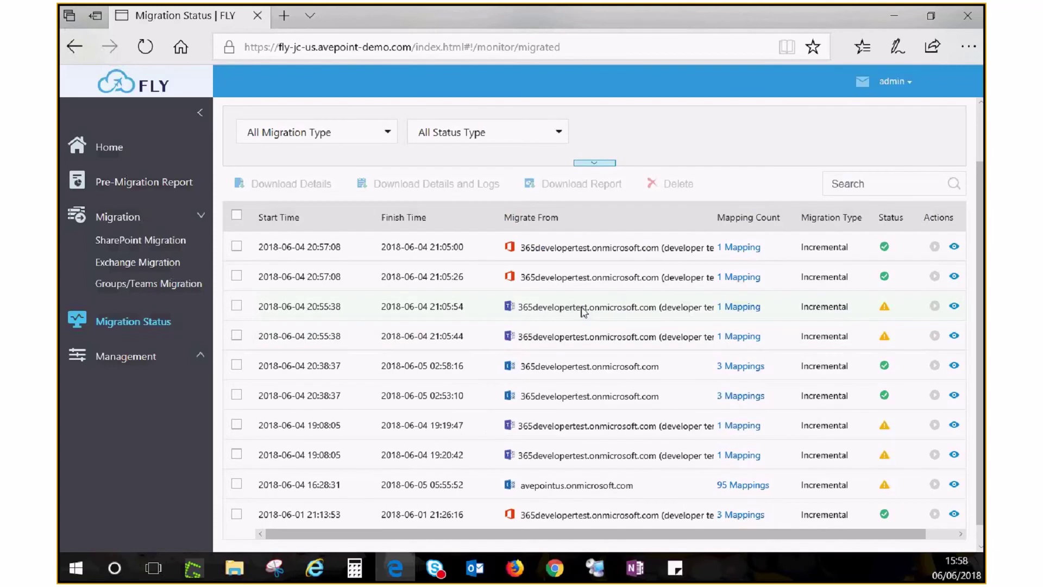
pyautogui.click(750, 307)
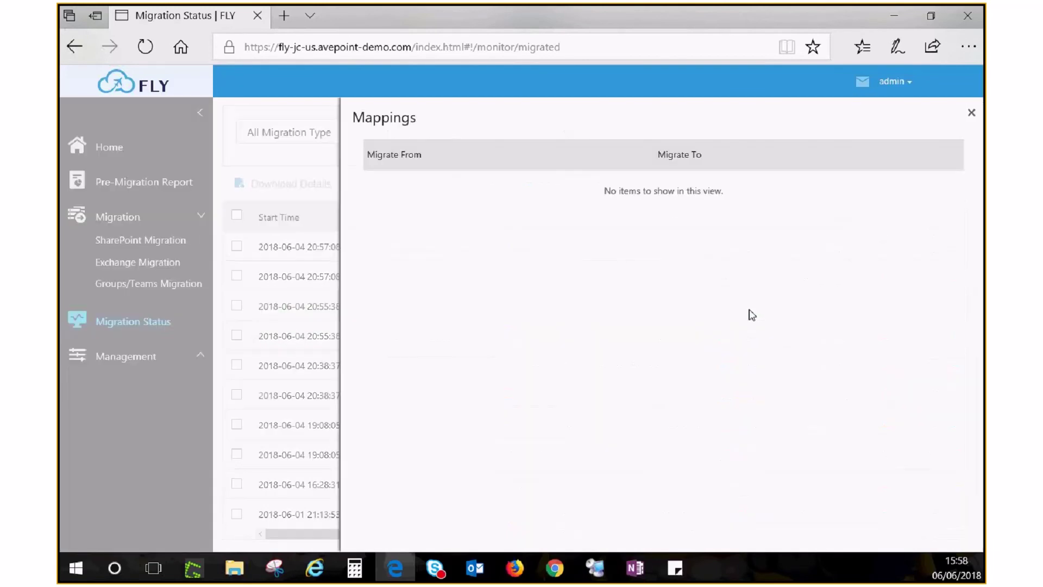
pyautogui.click(971, 113)
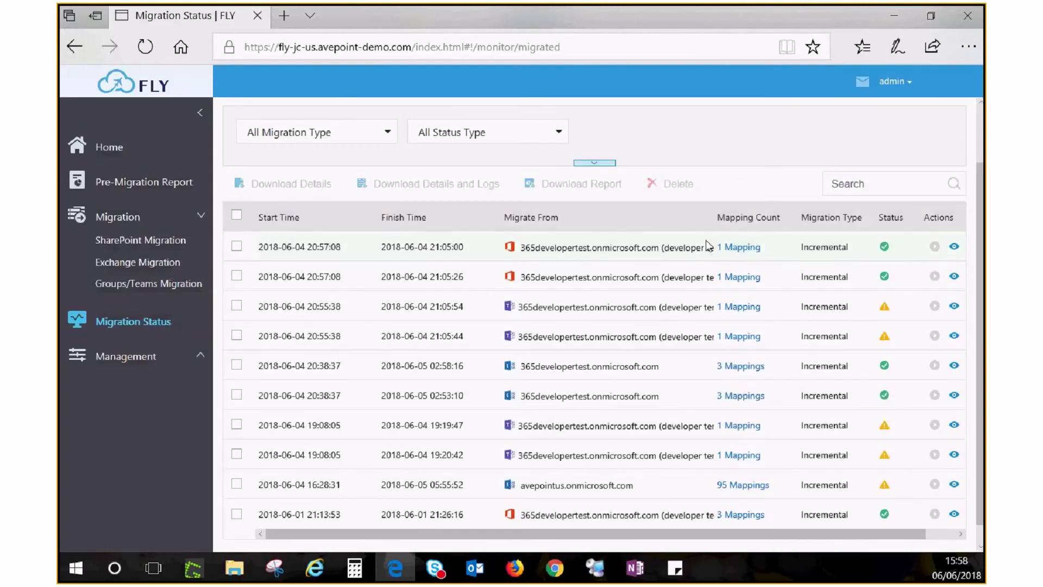
pyautogui.click(875, 307)
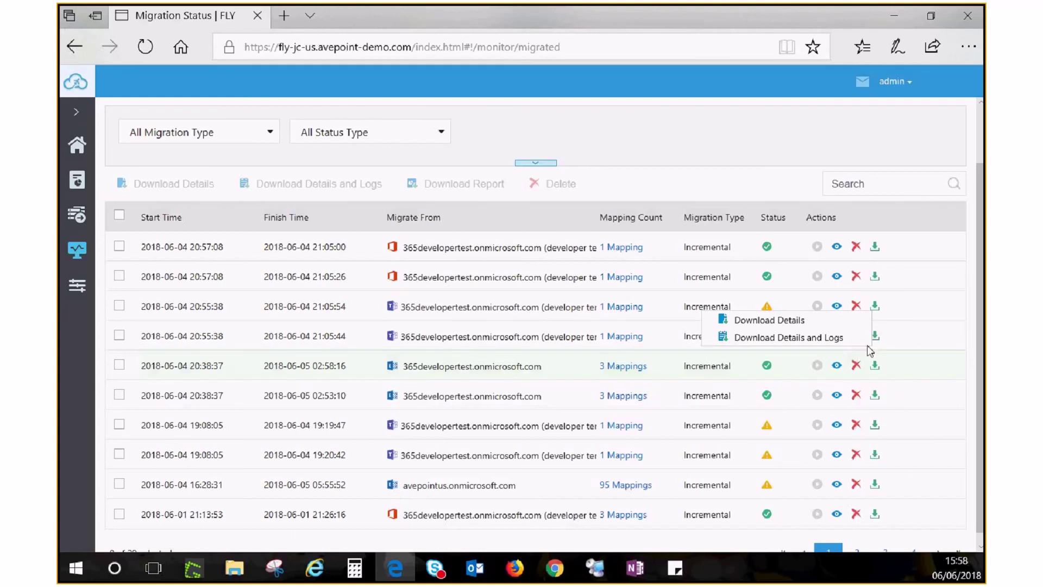
pyautogui.click(76, 111)
# Go back to Groups/Teams Migration and open the actions menu on the 11111 plan card
pyautogui.click(158, 283)
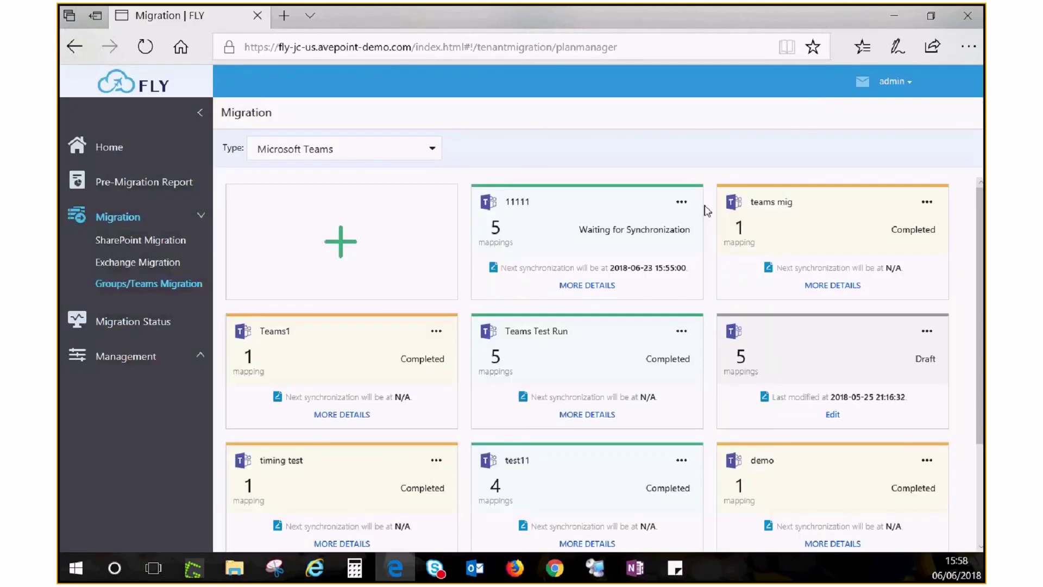
pyautogui.click(681, 203)
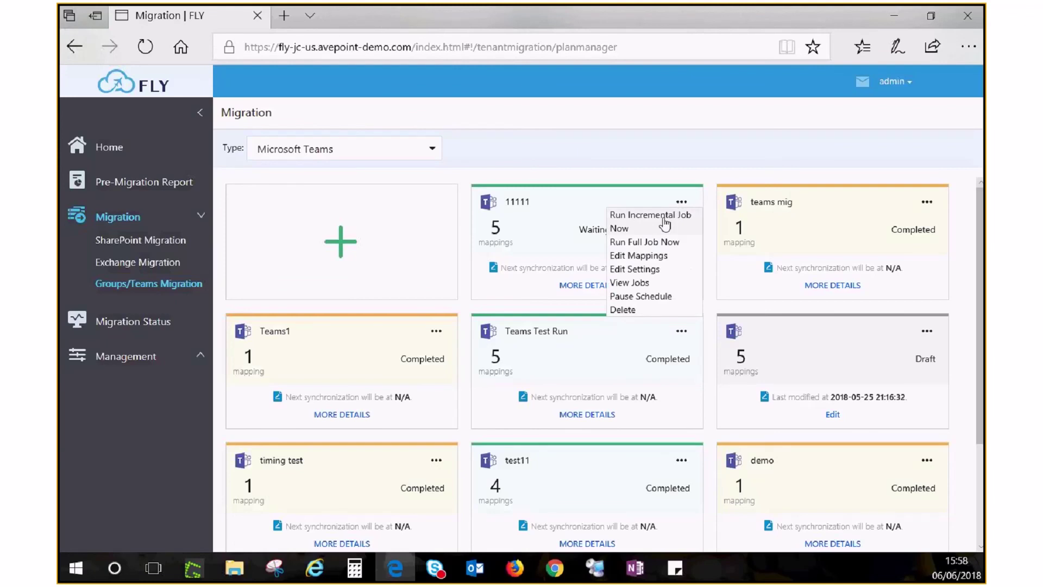